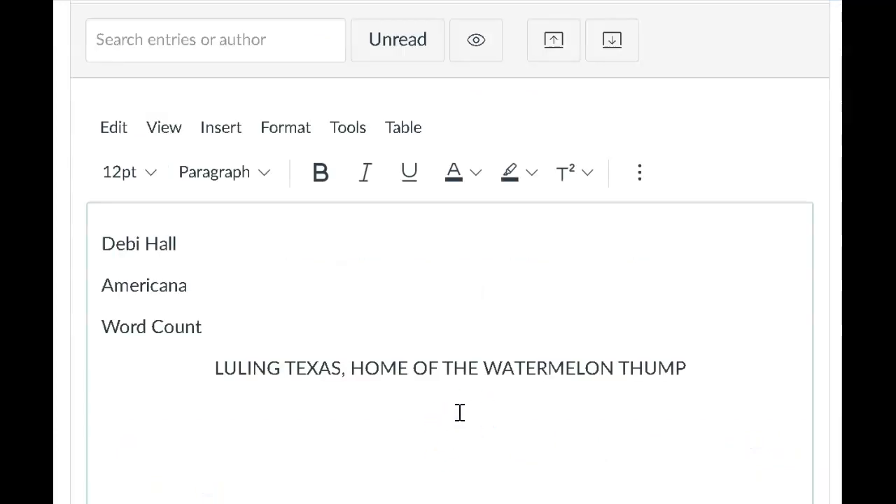
# Copy the Luling watermelon stand photo from the "luling watermelon thump" image search results and paste it below the discussion reply's title
pyautogui.click(471, 405)
pyautogui.click(517, 238)
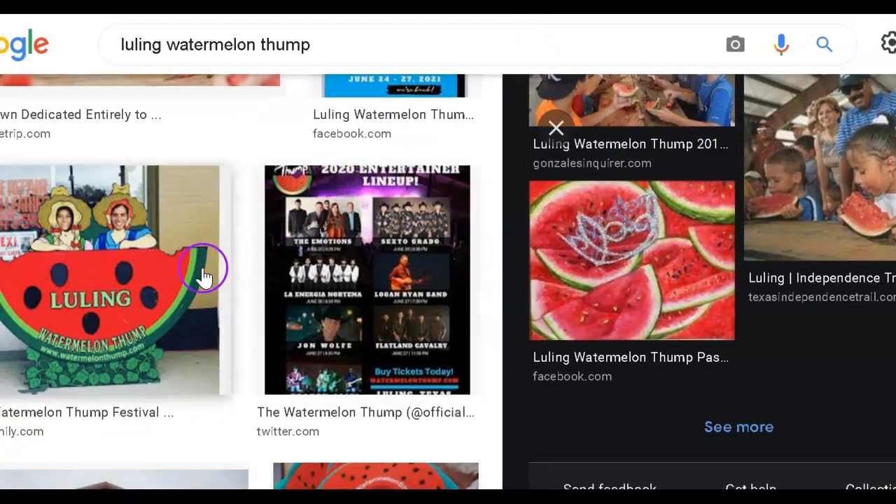
pyautogui.rightClick(128, 286)
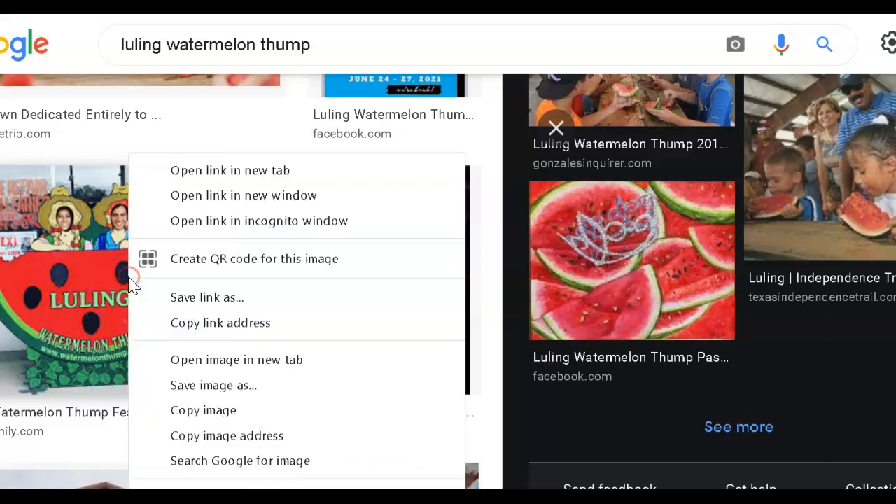
pyautogui.click(215, 415)
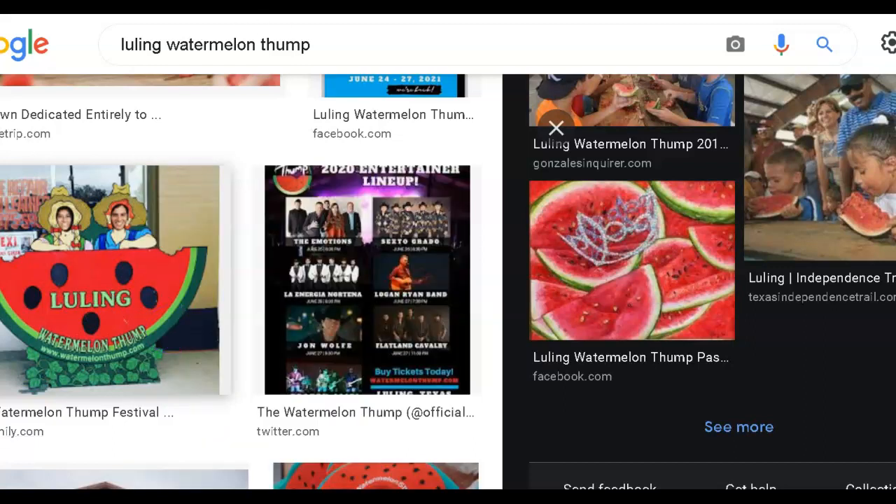
pyautogui.hotkey('alt', 'Tab')
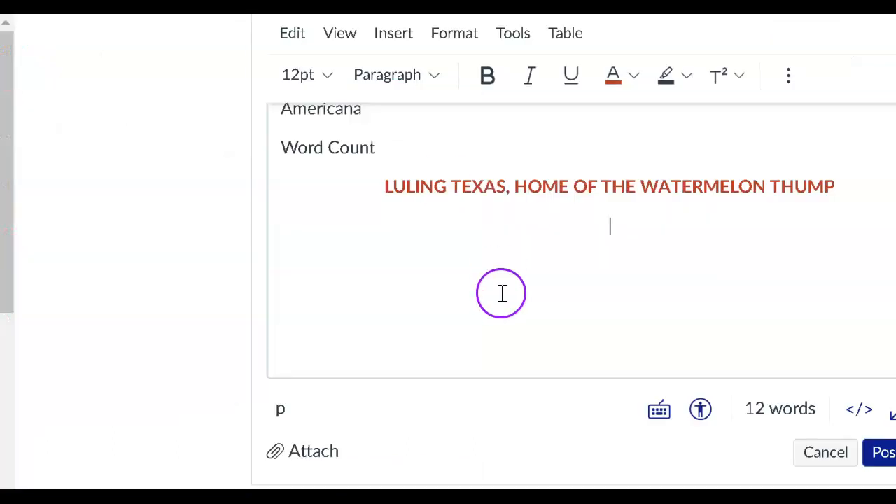
pyautogui.rightClick(605, 233)
pyautogui.click(672, 360)
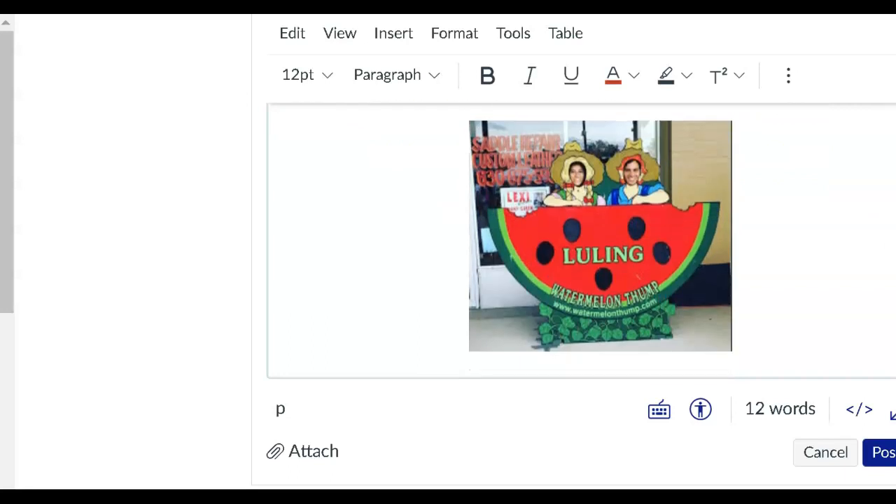
# Paste the essay paragraph about Luling's location and weather, with its weatherspark.com quotation, below the watermelon photo
pyautogui.click(780, 332)
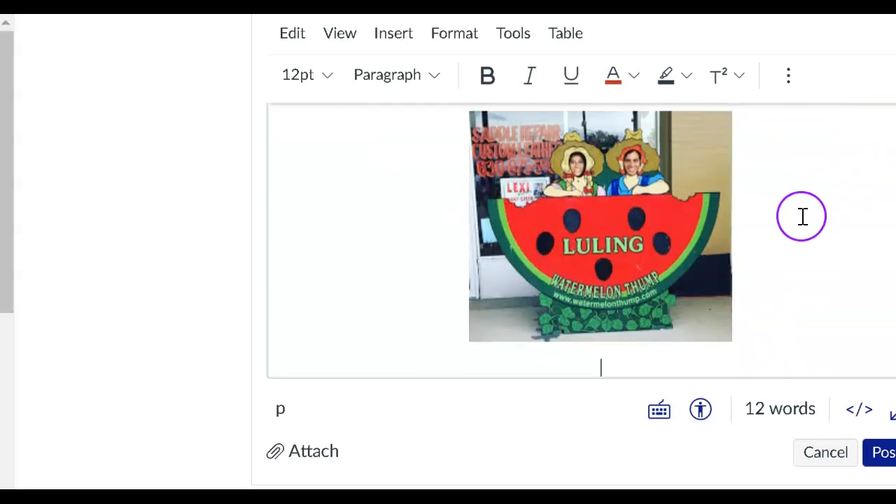
pyautogui.hotkey('ctrl', 'v')
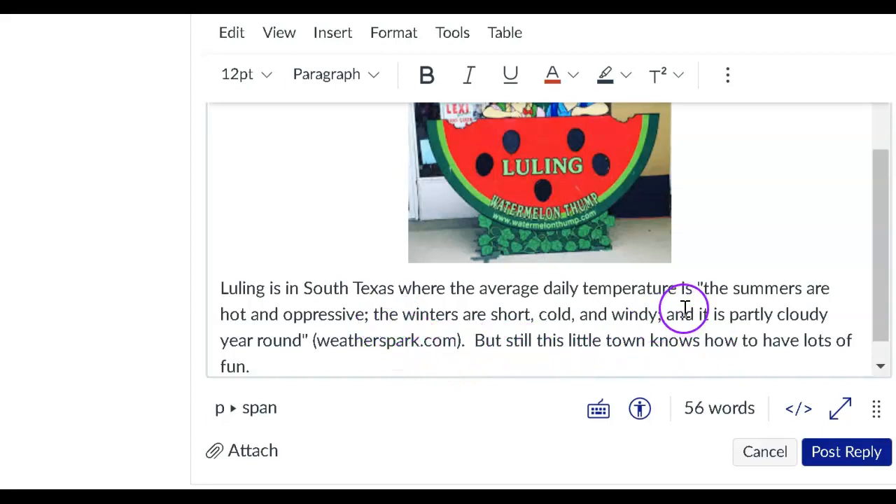
pyautogui.click(699, 288)
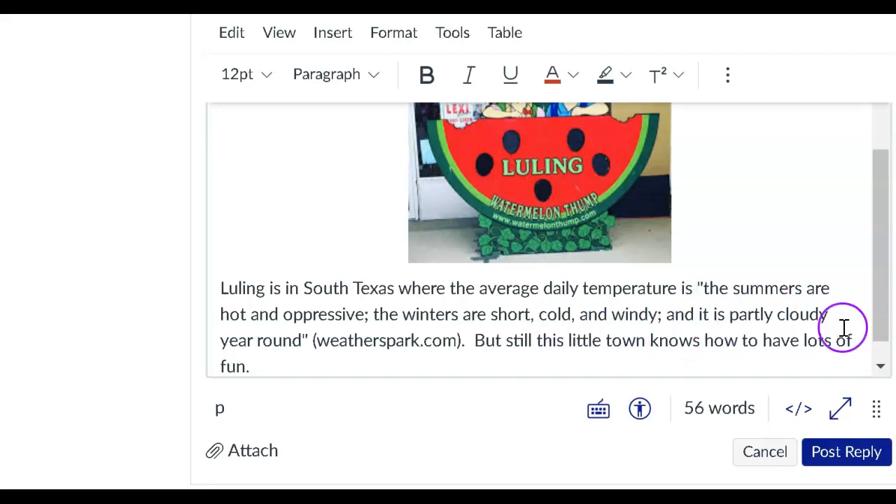
pyautogui.click(354, 343)
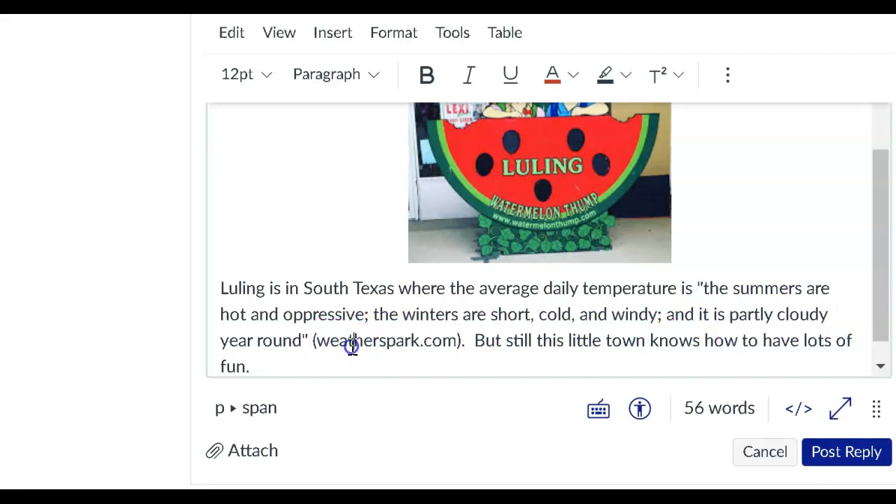
pyautogui.click(464, 342)
pyautogui.write('.')
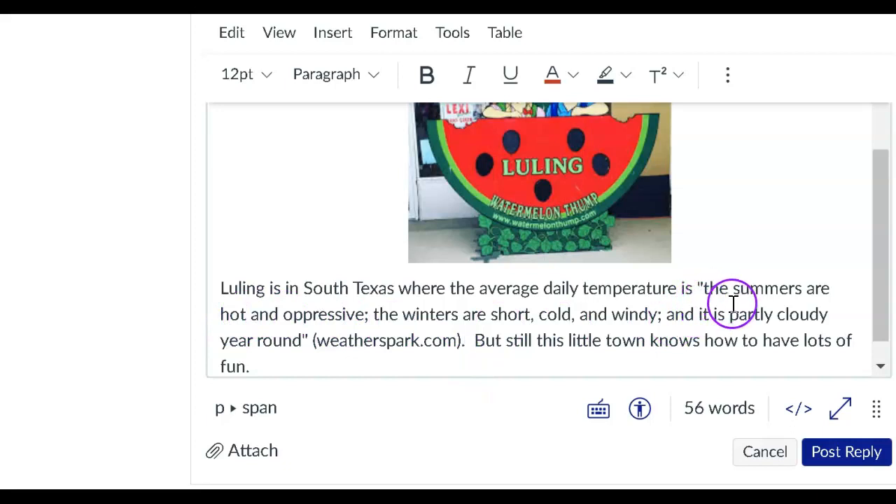
# Copy the tpwd.texas.gov Texas map from the "LULING TEXAS ON THE MAP" image results and paste it after the paragraph's last word
pyautogui.click(267, 359)
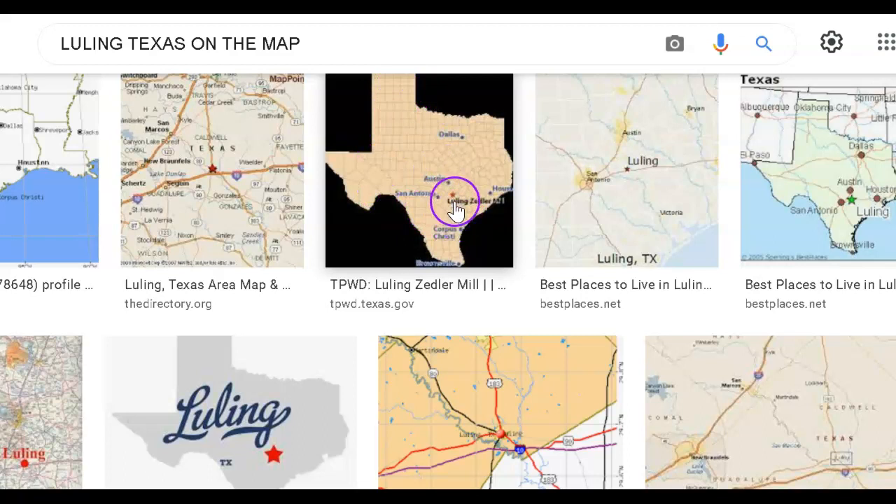
pyautogui.rightClick(415, 170)
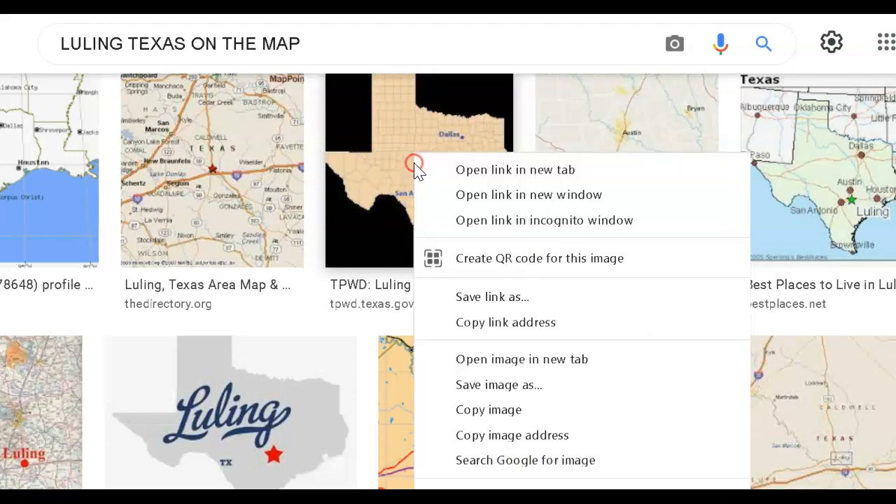
pyautogui.click(510, 413)
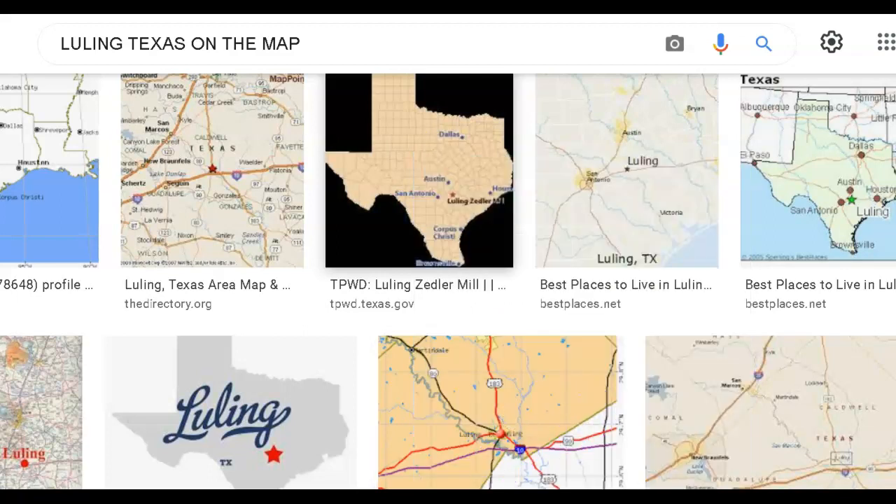
pyautogui.moveTo(470, 498)
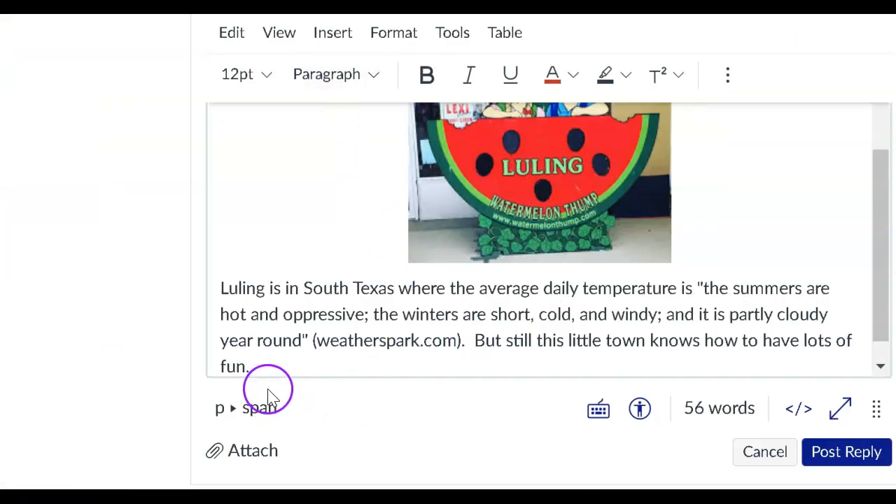
pyautogui.rightClick(276, 366)
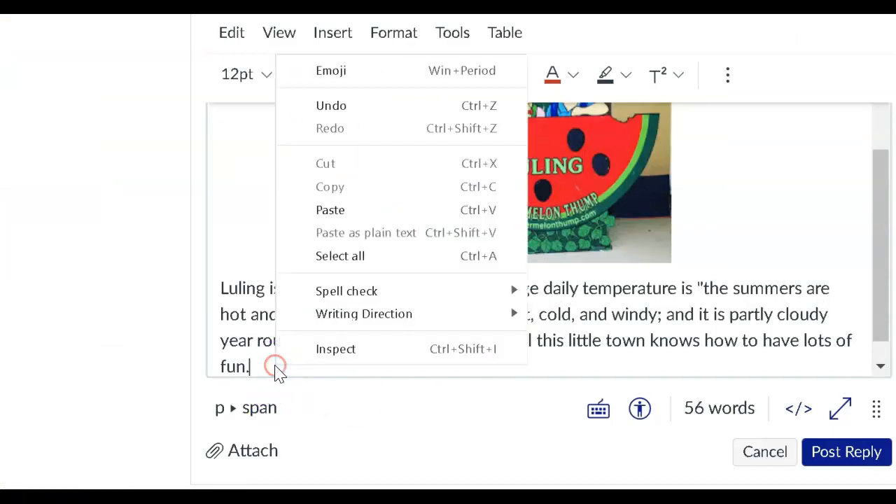
pyautogui.click(359, 209)
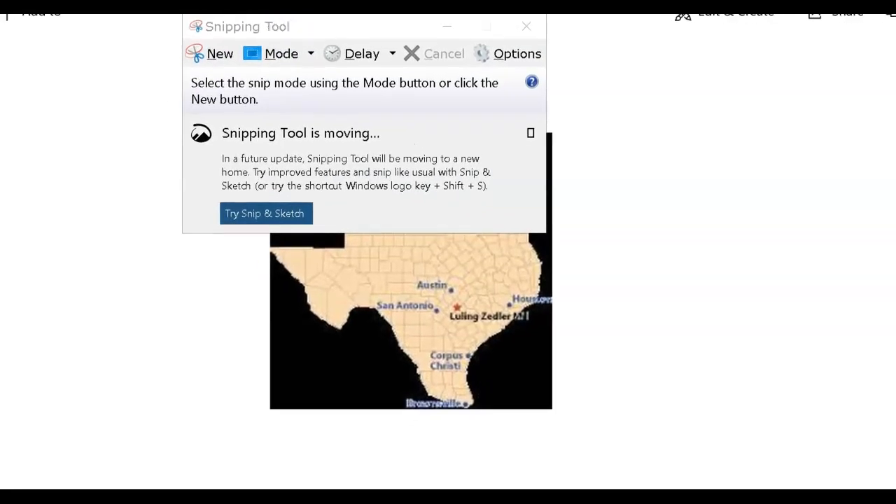
# Capture the Texas map in the image viewer as a new screen snip with Snipping Tool
pyautogui.click(222, 53)
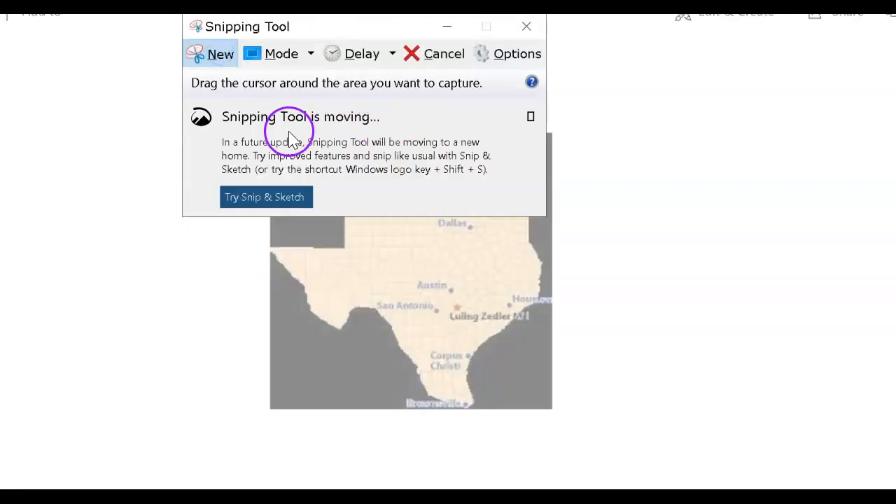
pyautogui.click(221, 63)
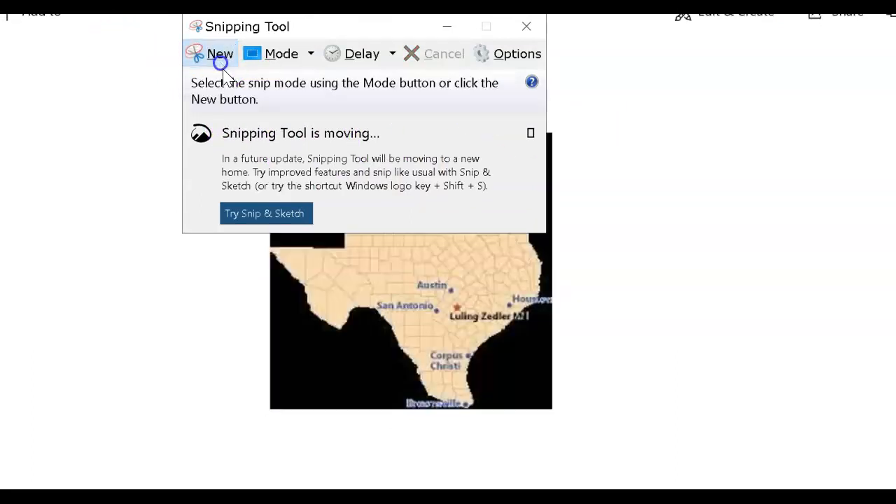
pyautogui.click(551, 413)
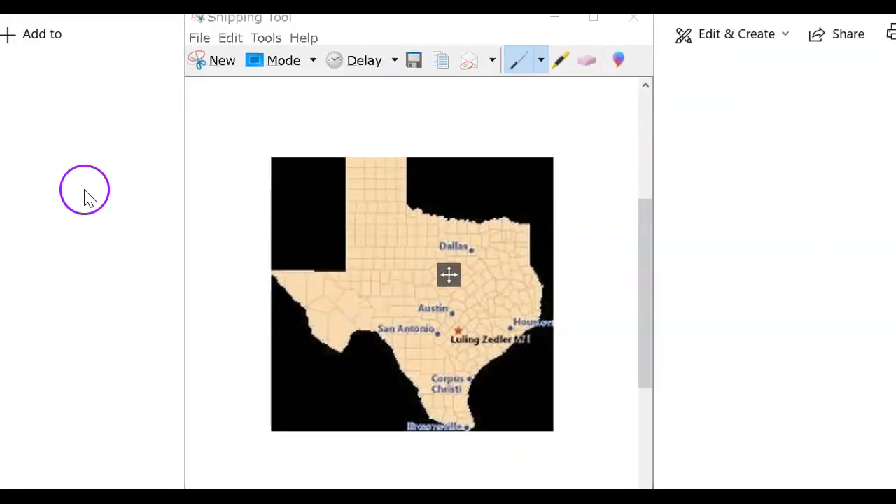
pyautogui.click(199, 39)
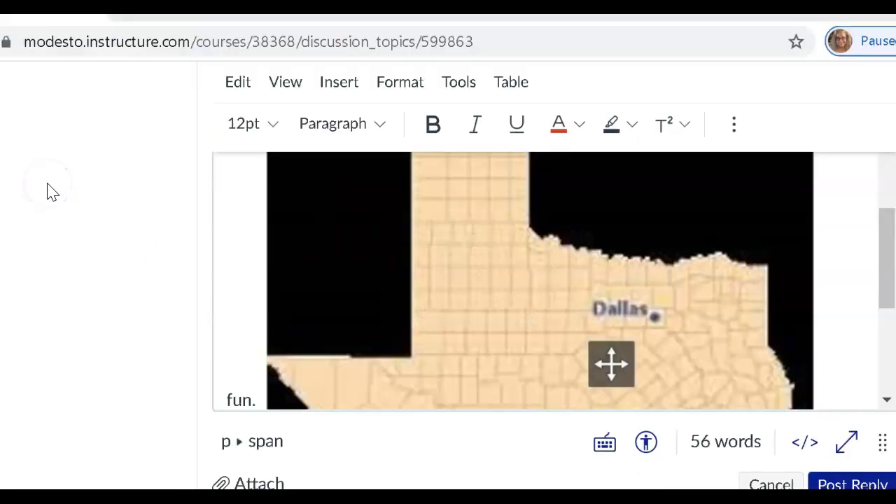
pyautogui.click(47, 179)
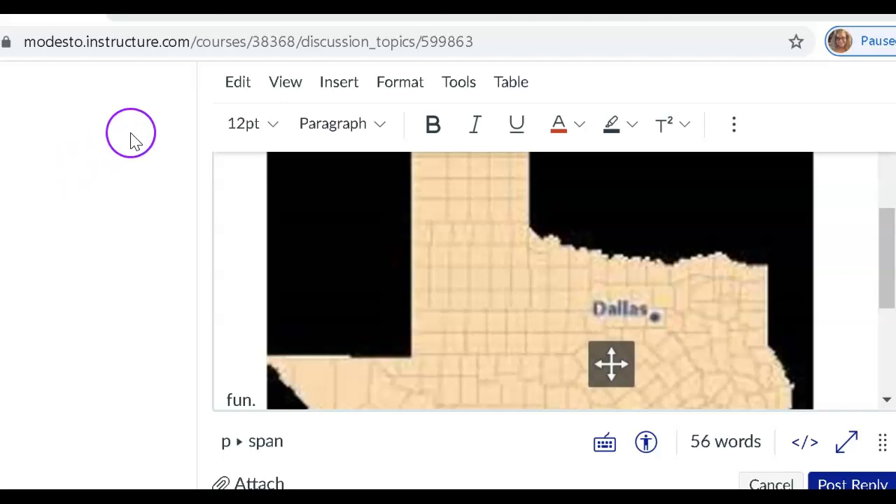
# Upload the "Luling on the Map.JPG" image from the Americana Essay folder into the Canvas discussion reply and submit it
pyautogui.click(346, 89)
pyautogui.click(371, 174)
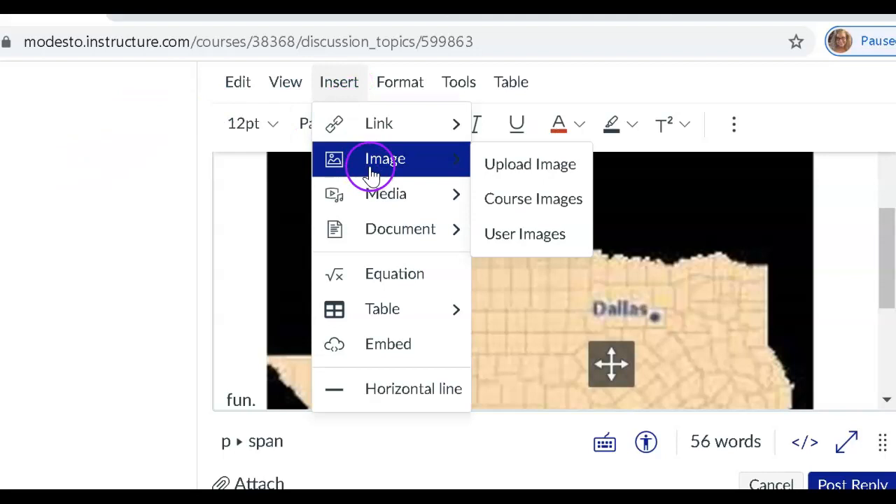
pyautogui.click(495, 167)
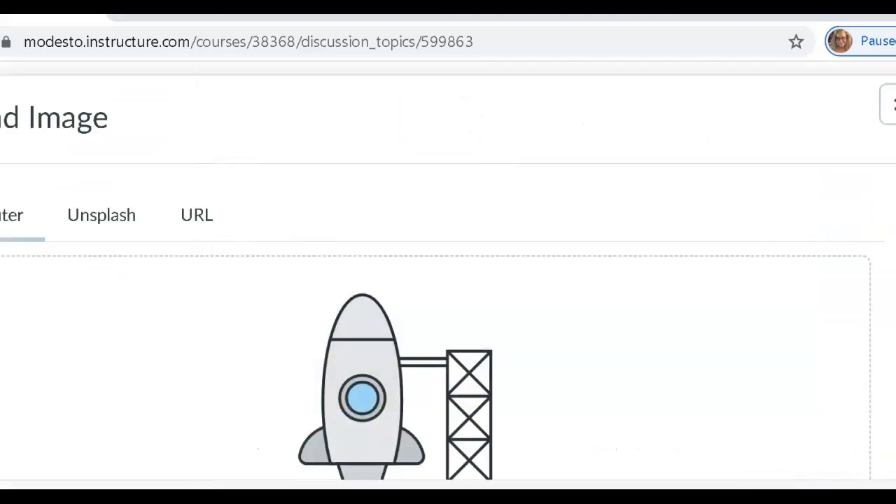
pyautogui.scroll(-2, 646, 324)
pyautogui.scroll(-3, 396, 333)
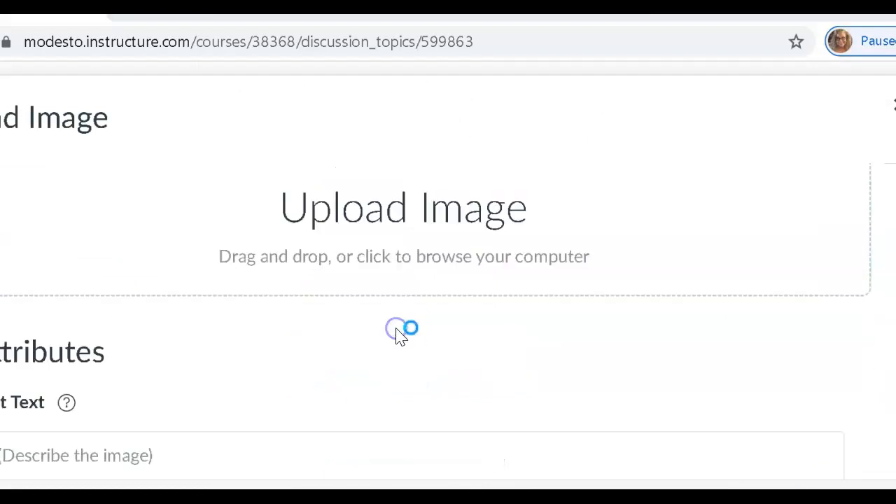
pyautogui.click(396, 333)
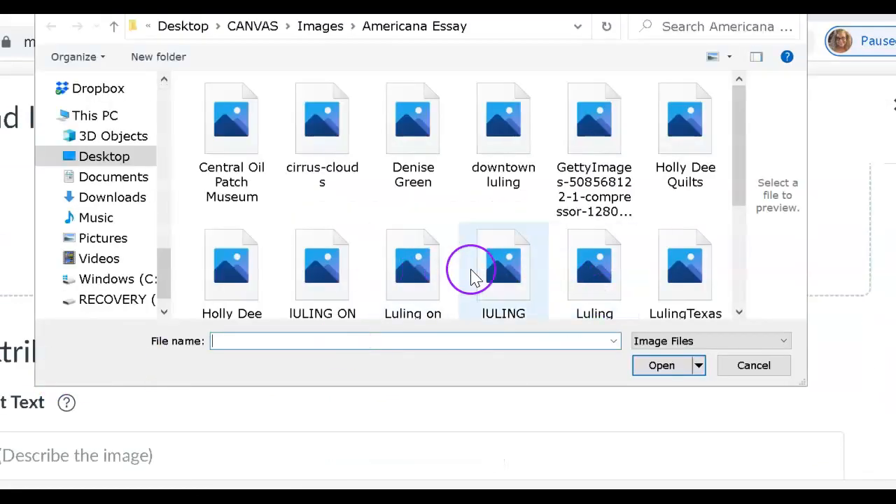
pyautogui.doubleClick(407, 273)
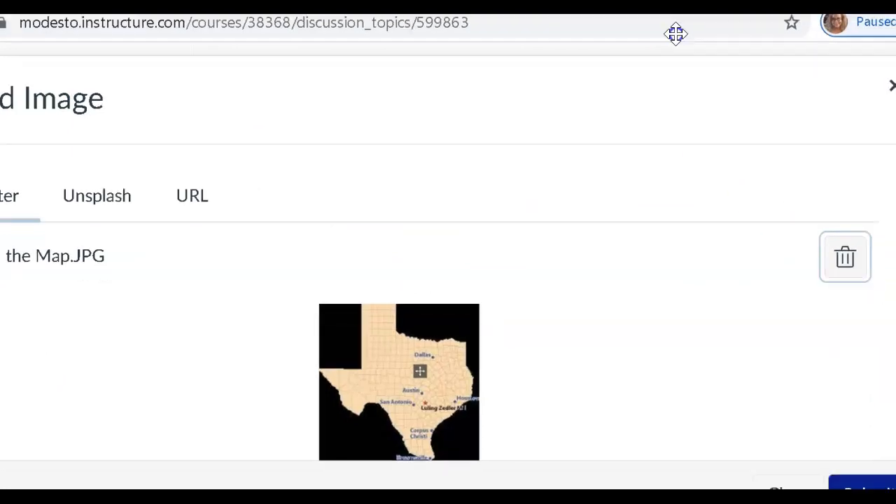
pyautogui.click(861, 450)
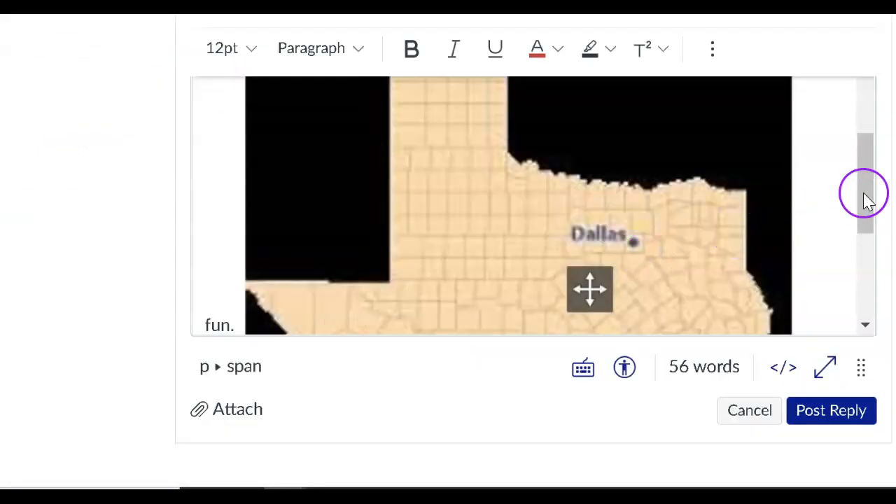
# Shrink the oversized Texas map in the reply to about 204 × 191 and deselect it
pyautogui.moveTo(861, 194); pyautogui.dragTo(865, 168)
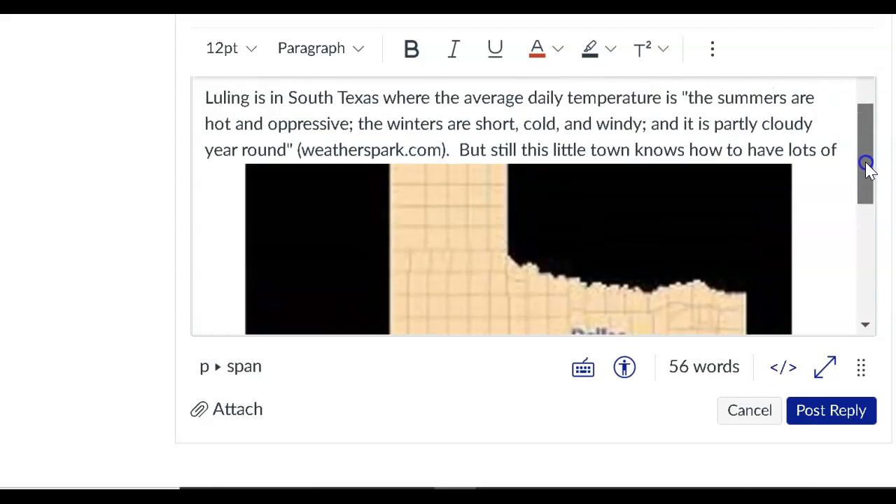
pyautogui.click(740, 202)
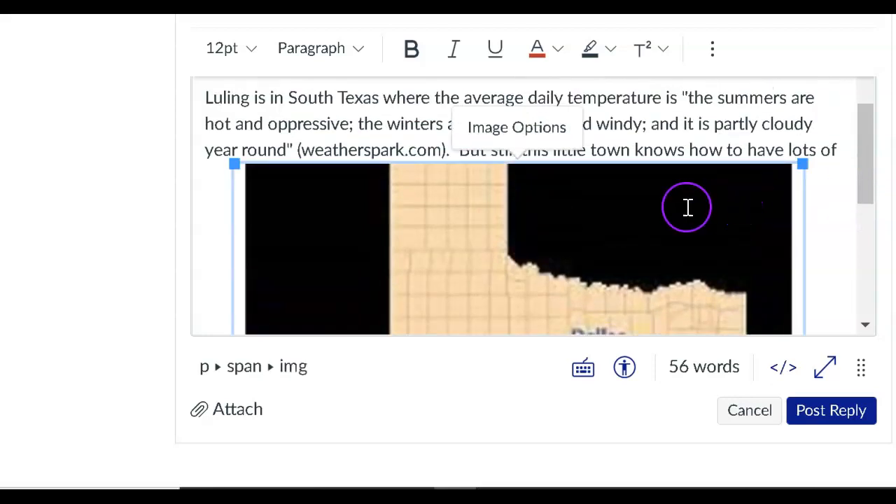
pyautogui.moveTo(802, 166); pyautogui.dragTo(458, 292)
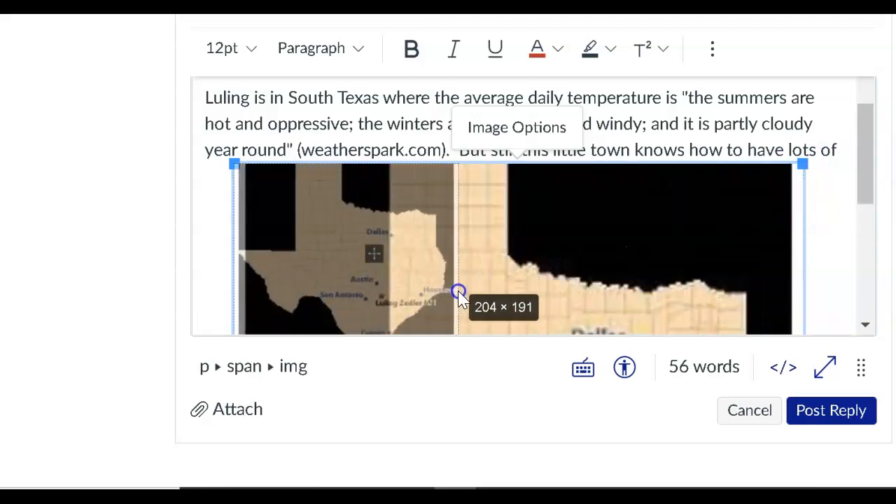
pyautogui.moveTo(459, 174); pyautogui.dragTo(458, 216)
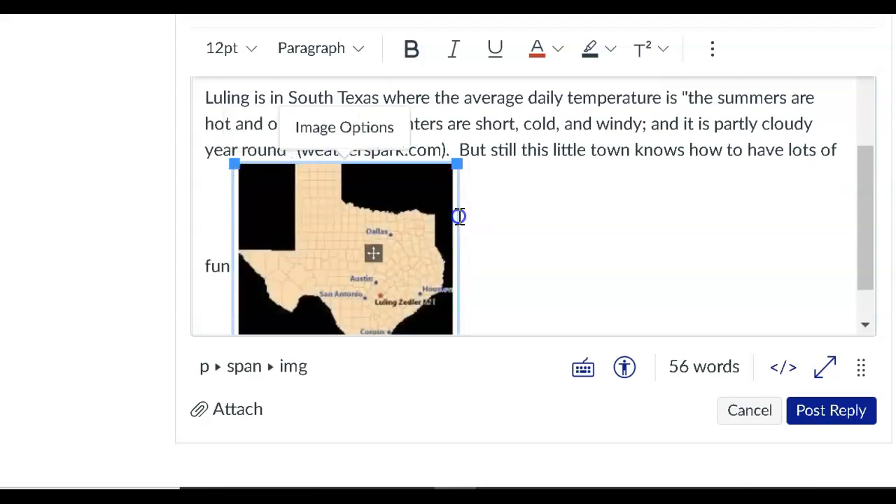
pyautogui.click(489, 240)
pyautogui.click(683, 228)
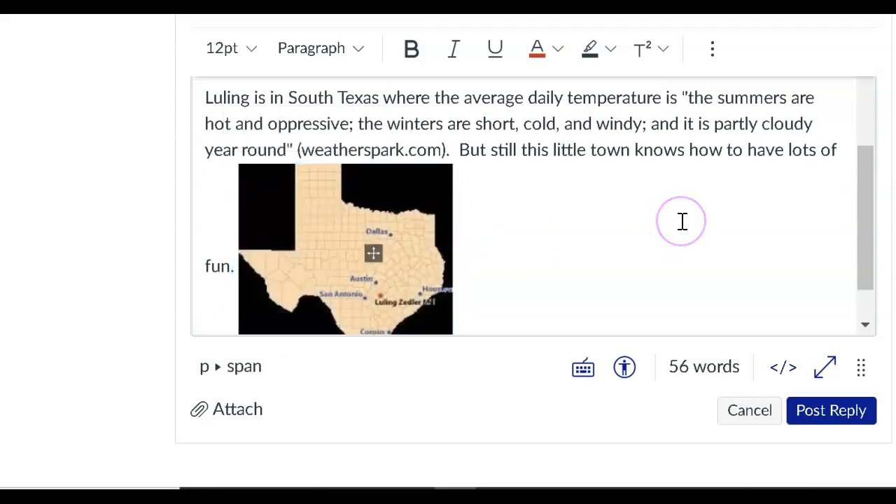
# Center the Texas map horizontally on its own line below the paragraph ending in "fun." and deselect it
pyautogui.moveTo(860, 176); pyautogui.dragTo(853, 194)
pyautogui.click(240, 224)
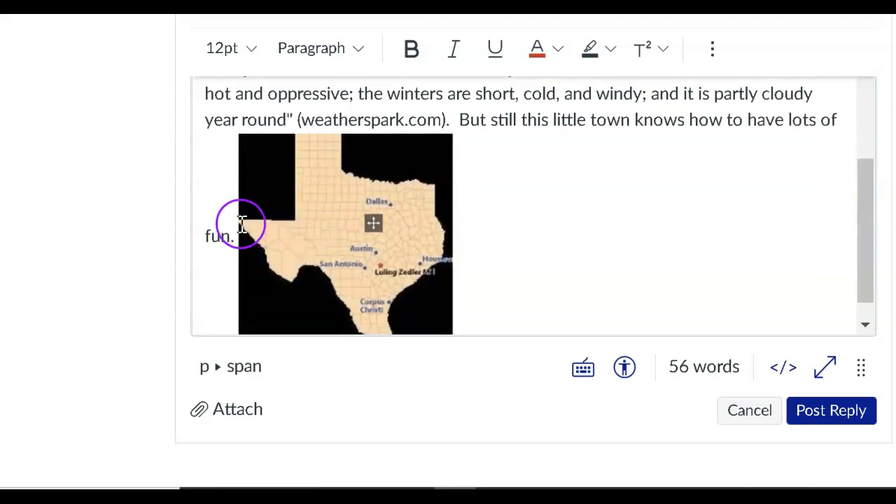
pyautogui.click(241, 224)
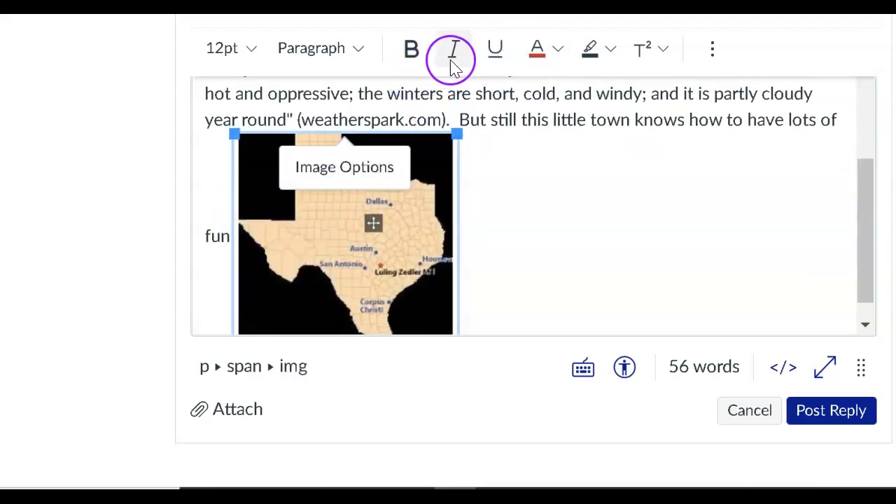
pyautogui.click(714, 56)
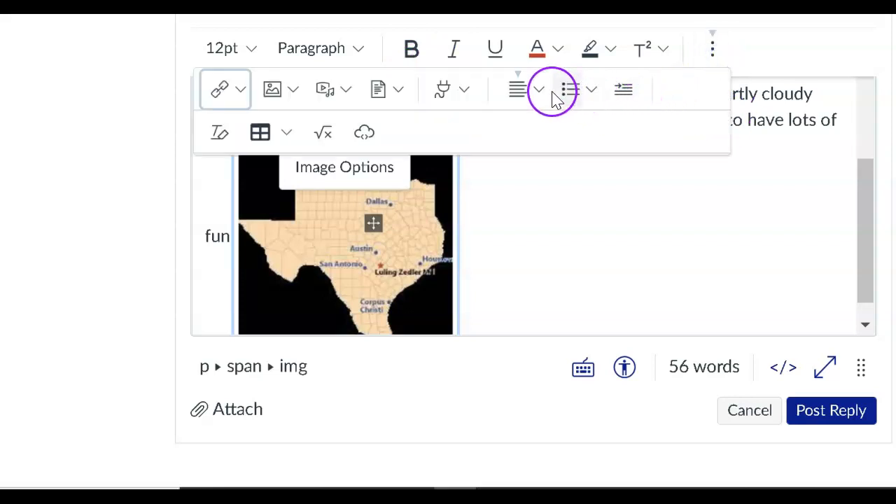
pyautogui.click(537, 90)
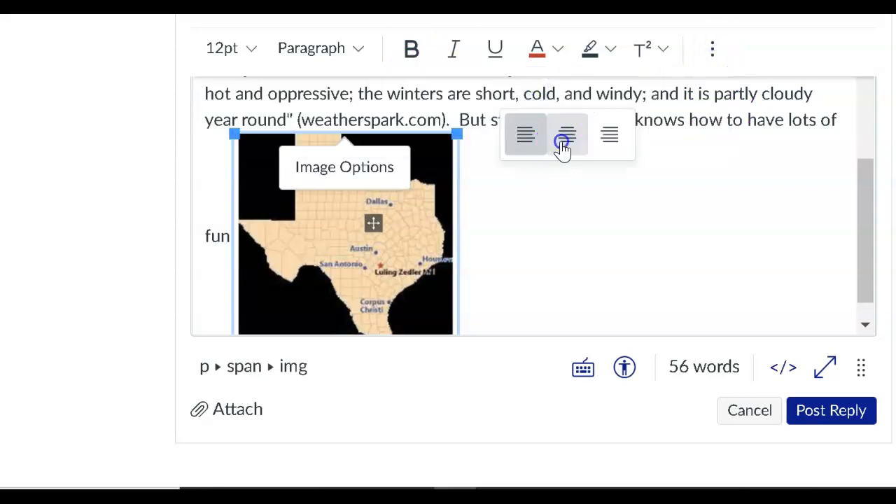
pyautogui.click(563, 144)
pyautogui.click(688, 194)
# Add a new line below the Texas map and paste the copied paragraph beginning "I always dreamed of the crown of Miss Thump."
pyautogui.moveTo(864, 242); pyautogui.dragTo(832, 286)
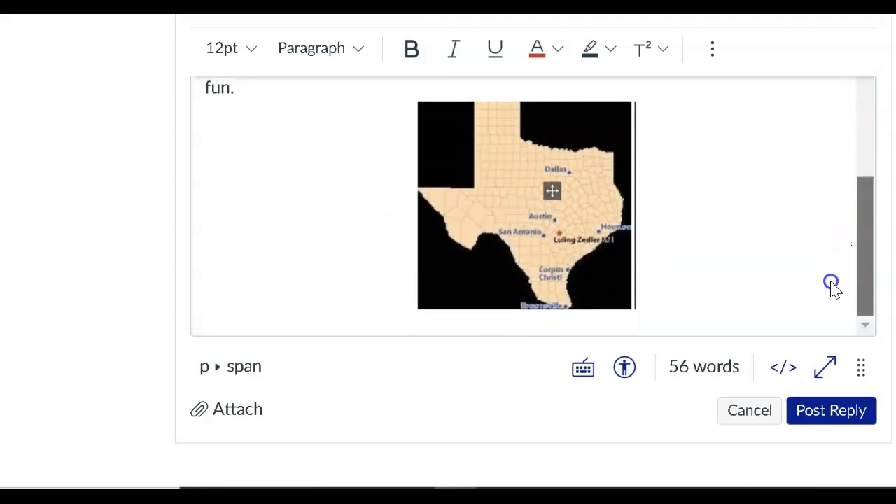
pyautogui.click(667, 304)
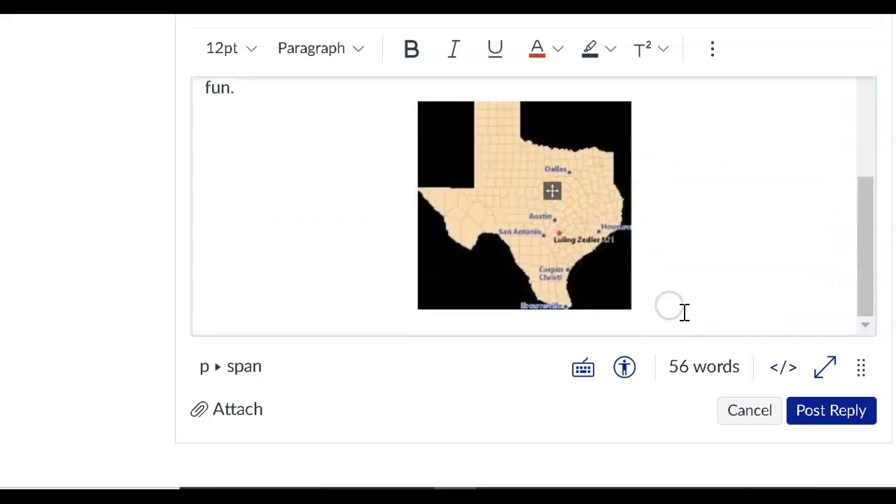
pyautogui.press('Return')
pyautogui.click(700, 266)
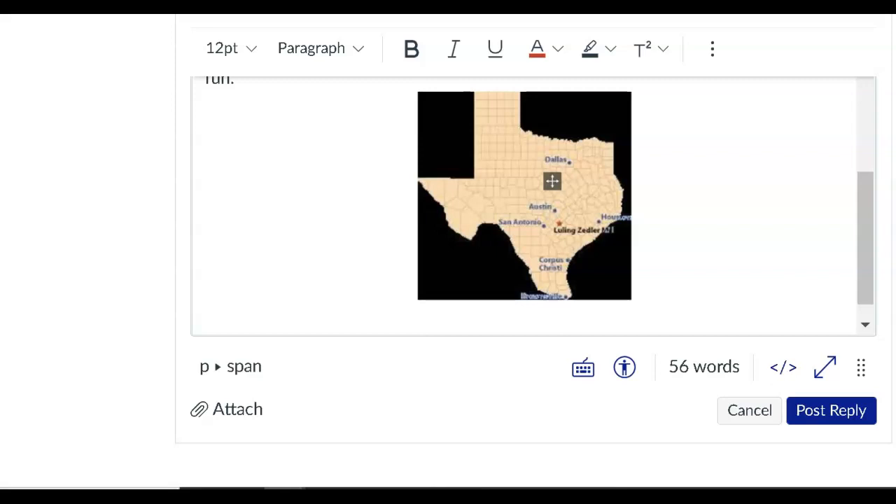
pyautogui.write("I always dreamed of the crown of Miss Thump.  Oh, it's a big to do in Texas.  I thought that would be the crowning achievement of a lifetime.  It never happened, but I did come in 2nd place in the Watermelon Seed Spitting Contest.")
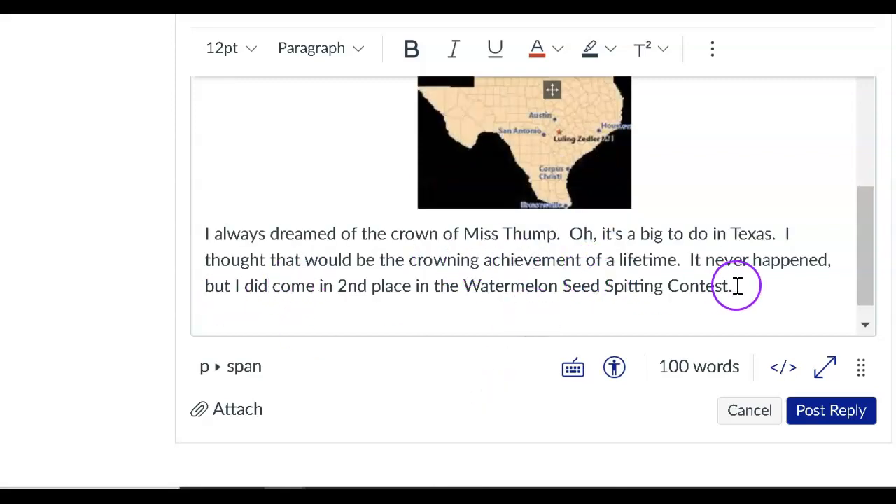
# Upload the "parade" image from the computer onto the empty line below the Watermelon Seed Spitting Contest paragraph and submit it
pyautogui.click(205, 318)
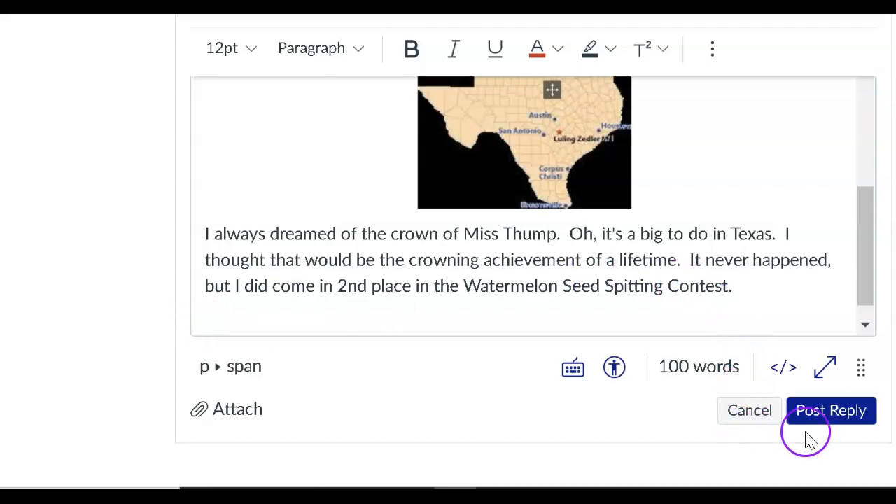
pyautogui.scroll(1, 534, 276)
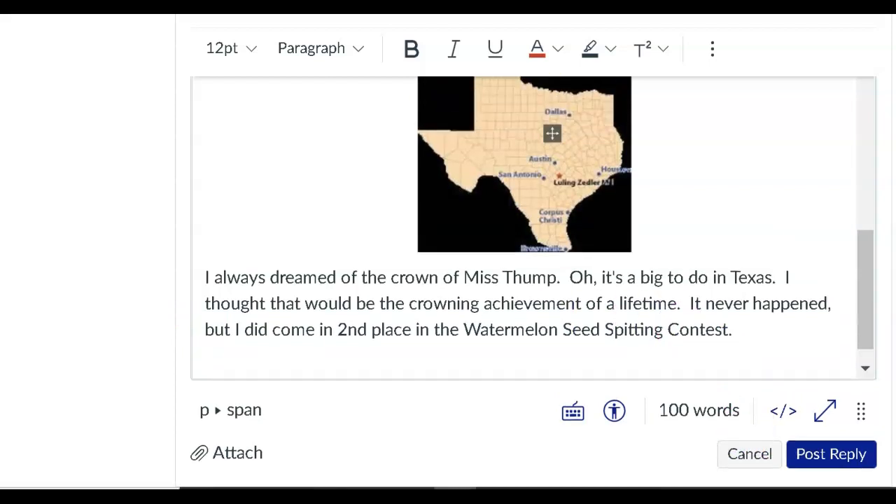
pyautogui.scroll(-1, 534, 276)
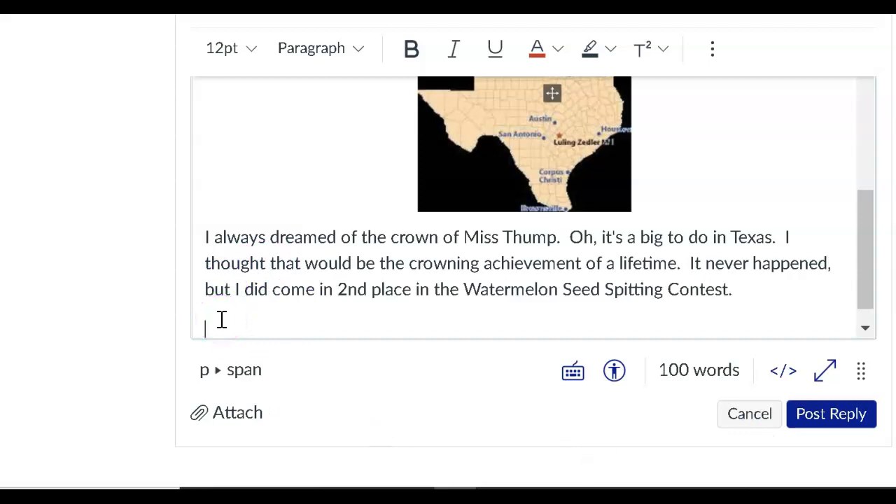
pyautogui.scroll(3, 216, 34)
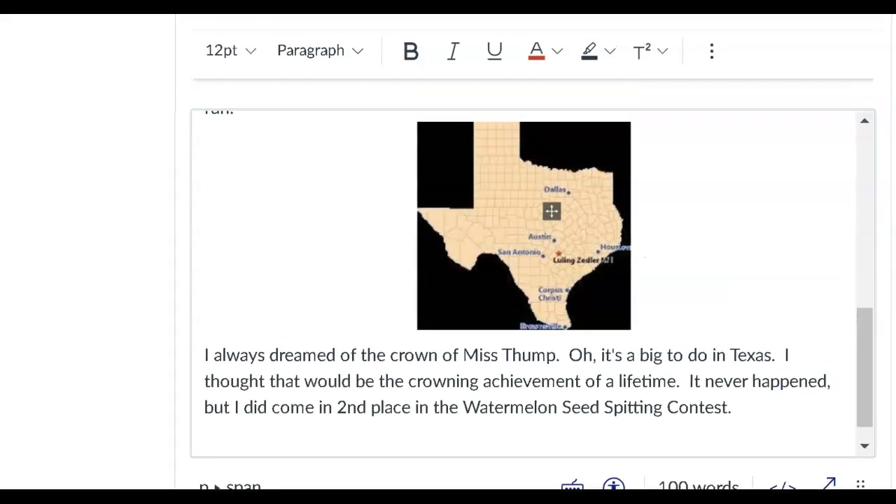
pyautogui.click(310, 32)
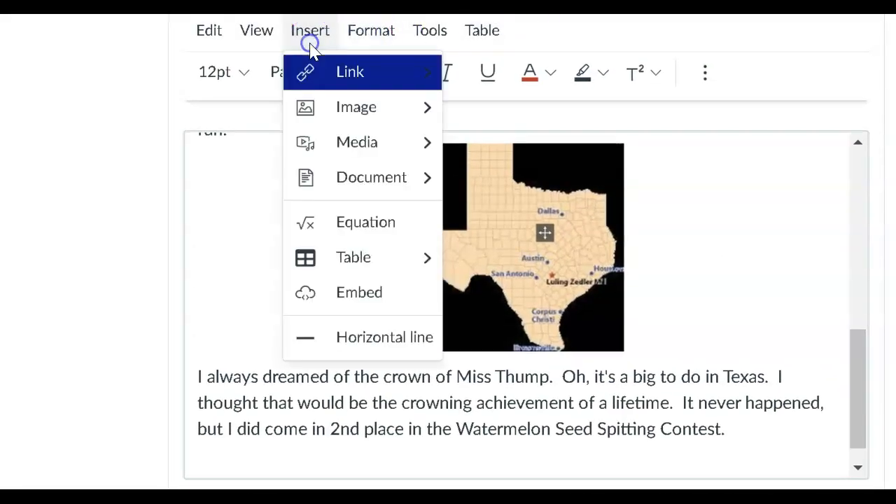
pyautogui.click(340, 105)
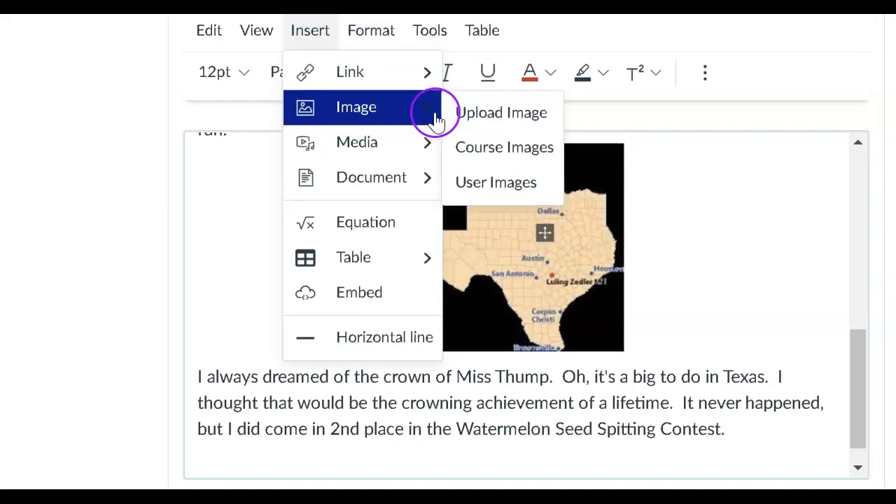
pyautogui.click(501, 113)
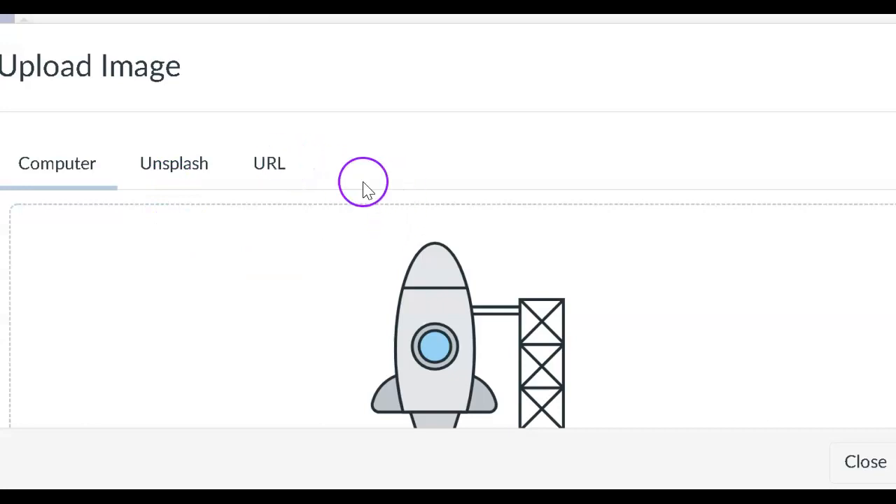
pyautogui.scroll(-3, 448, 315)
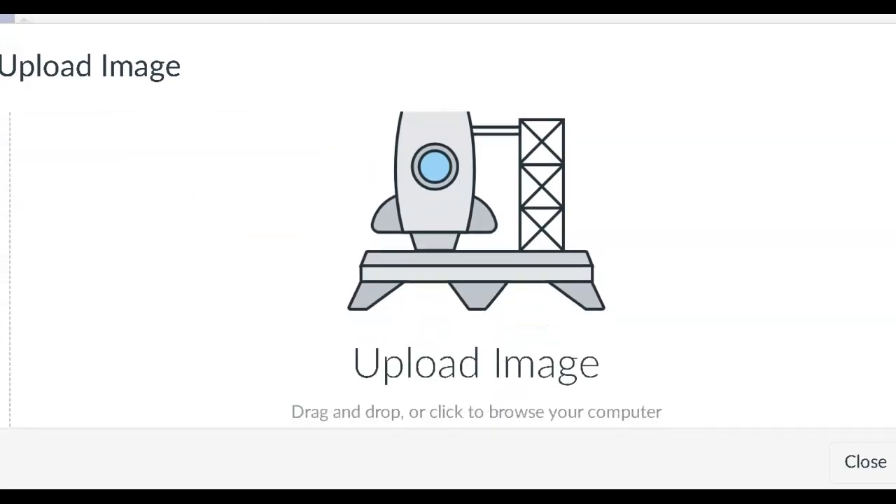
pyautogui.click(490, 328)
pyautogui.scroll(-3, 481, 336)
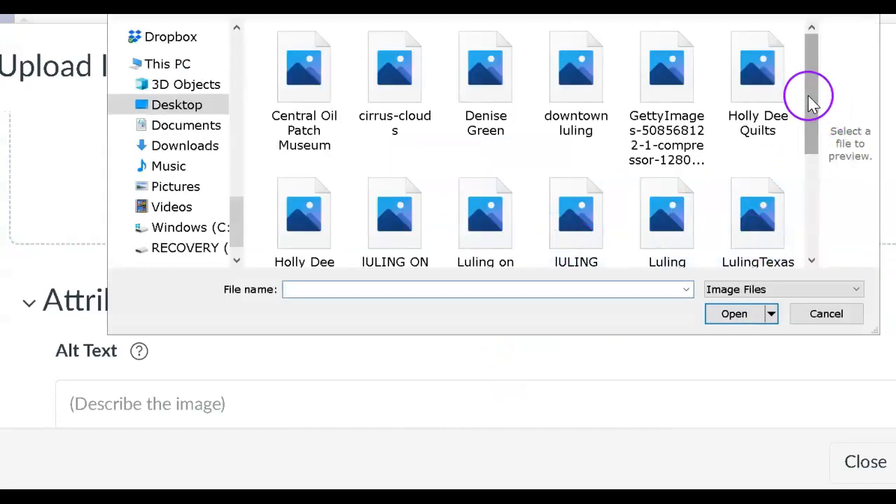
pyautogui.moveTo(807, 94); pyautogui.dragTo(779, 175)
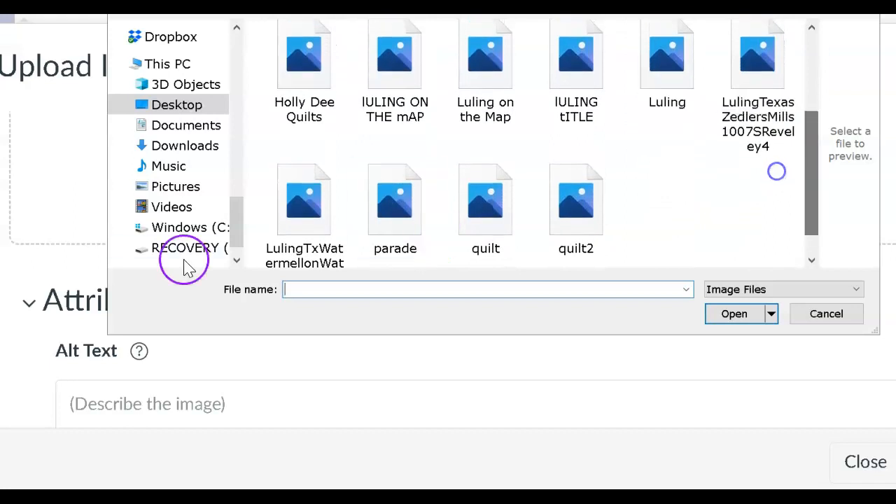
pyautogui.doubleClick(393, 173)
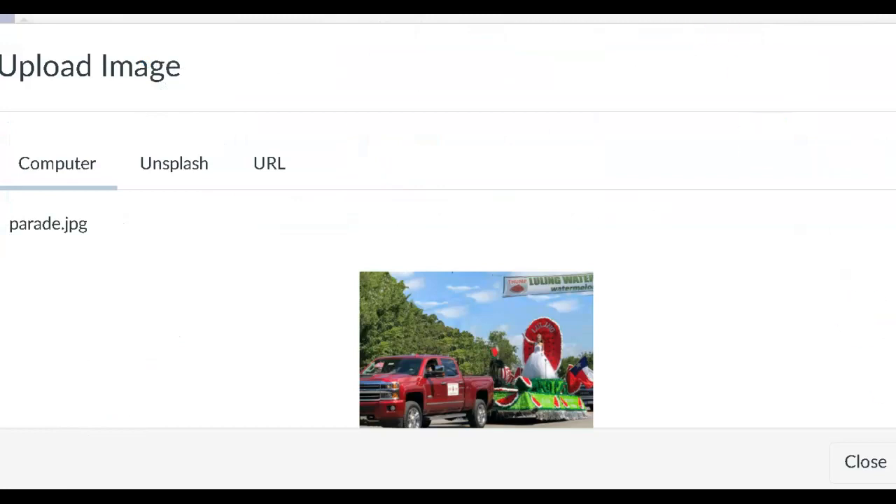
pyautogui.click(826, 456)
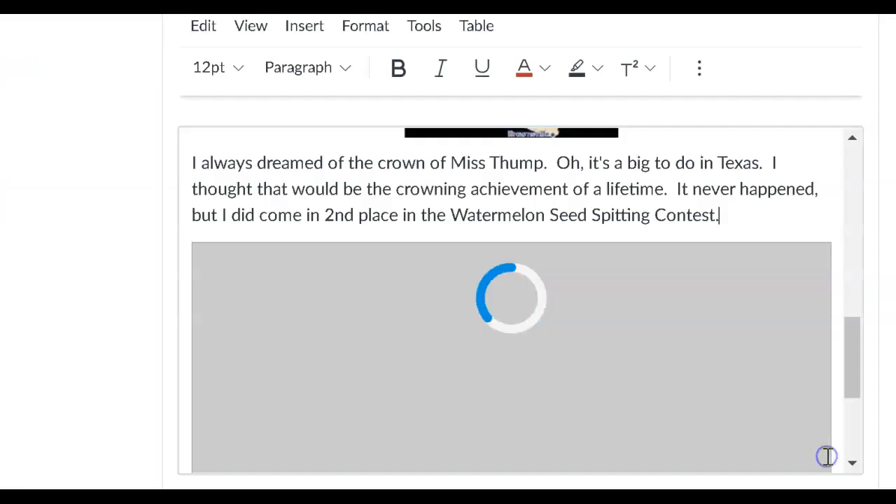
# Shrink the oversized parade photo in two stages until the whole truck and float fit below the paragraph, and deselect it
pyautogui.click(718, 214)
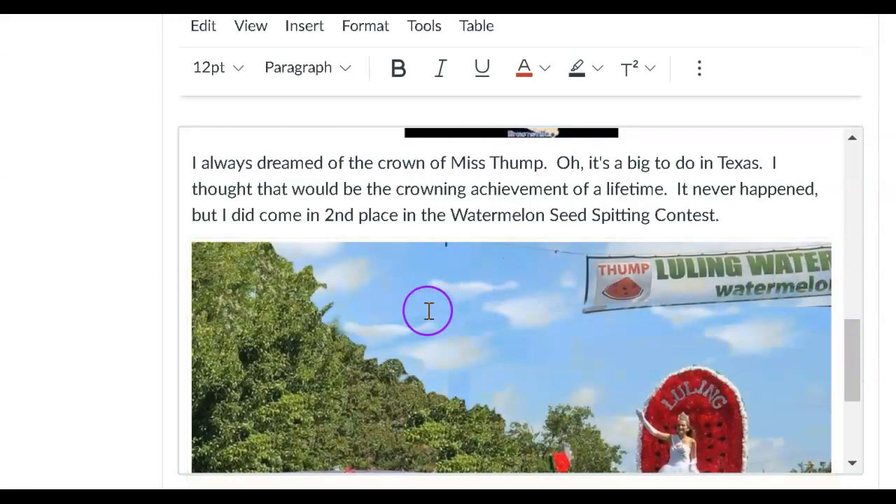
pyautogui.click(453, 297)
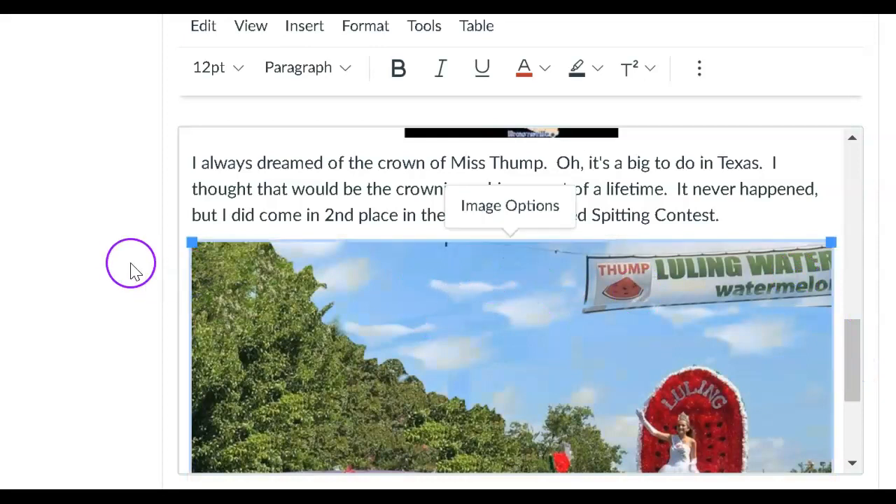
pyautogui.moveTo(189, 242); pyautogui.dragTo(329, 399)
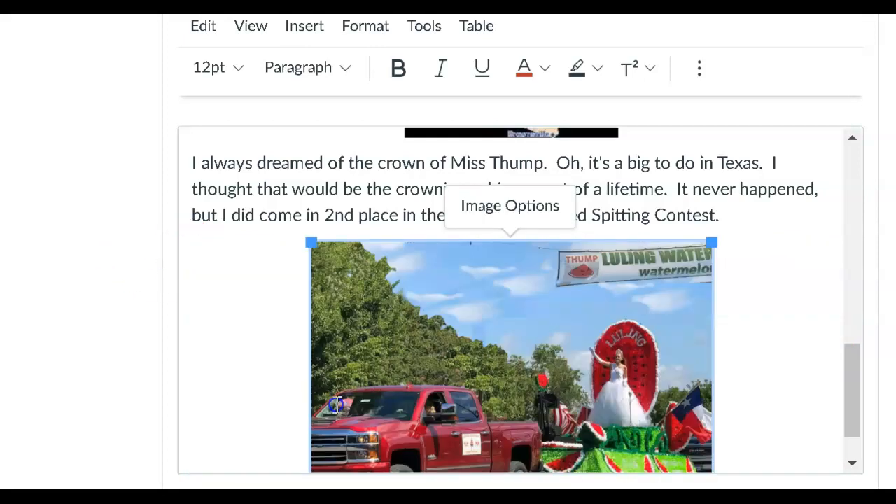
pyautogui.moveTo(306, 242); pyautogui.dragTo(458, 356)
pyautogui.moveTo(382, 280)
pyautogui.mouseDown()
pyautogui.moveTo(396, 306)
pyautogui.moveTo(391, 282)
pyautogui.mouseUp()
pyautogui.click(750, 388)
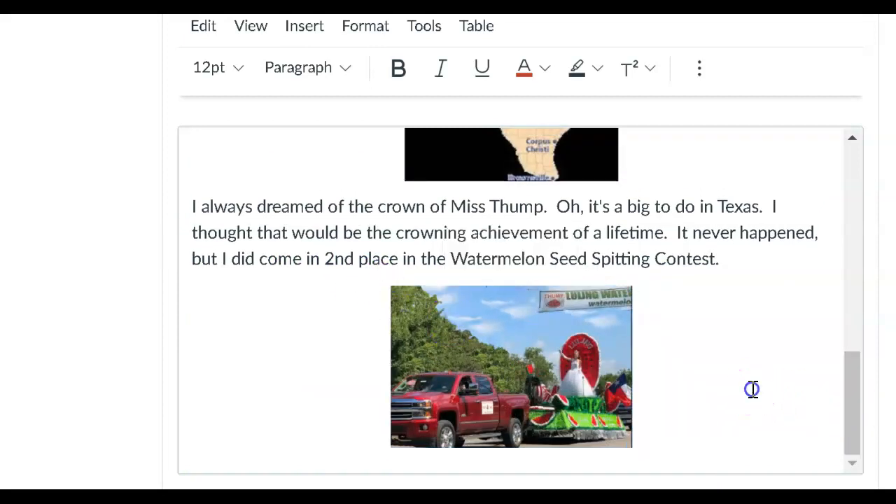
# Return to the Word Count line at the beginning of the essay and check the editor's word total
pyautogui.moveTo(850, 414); pyautogui.dragTo(871, 205)
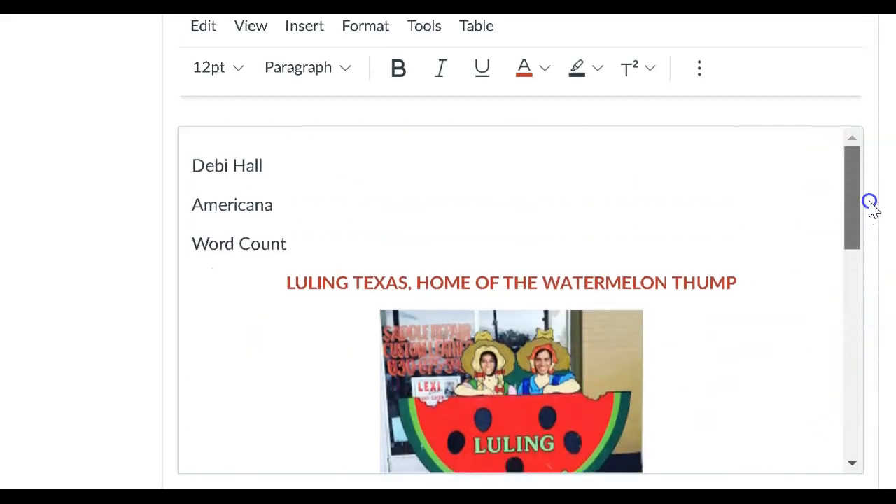
pyautogui.scroll(-2, 839, 336)
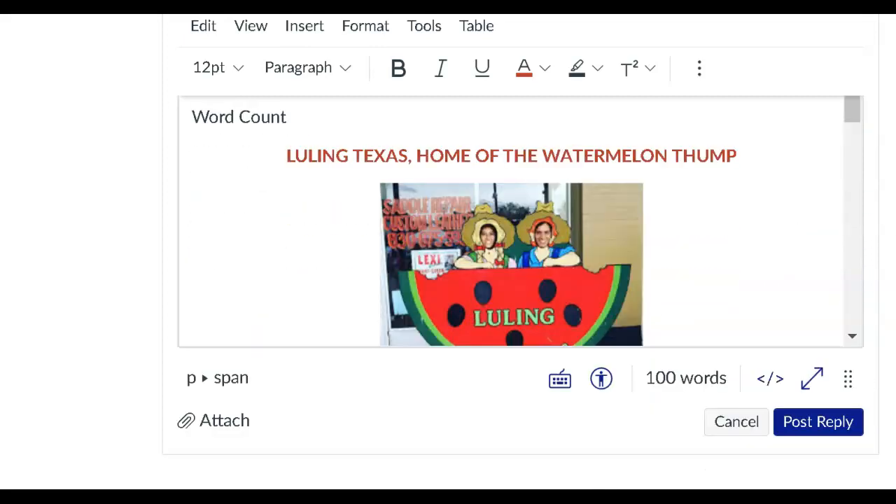